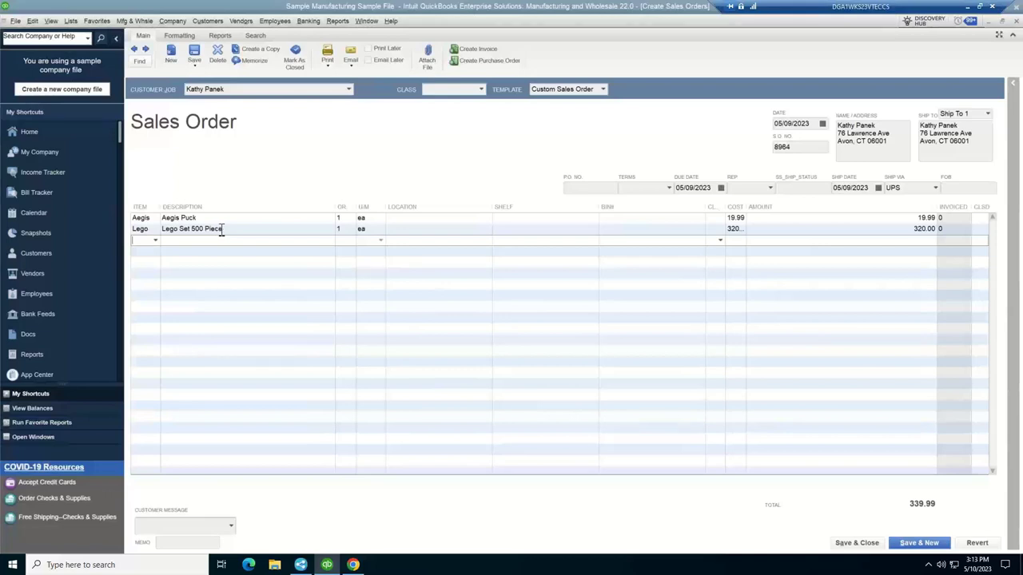
Switch to StarShip in the browser and create a shipment from the second listed sales order.
{"action": "left_click", "coordinate": [353, 564]}
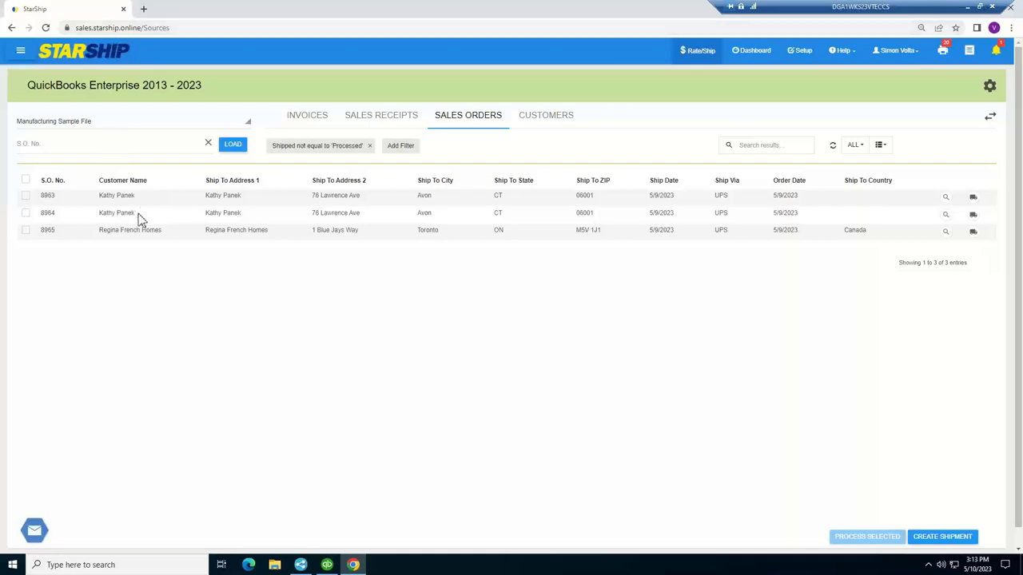
{"action": "left_click", "coordinate": [48, 144]}
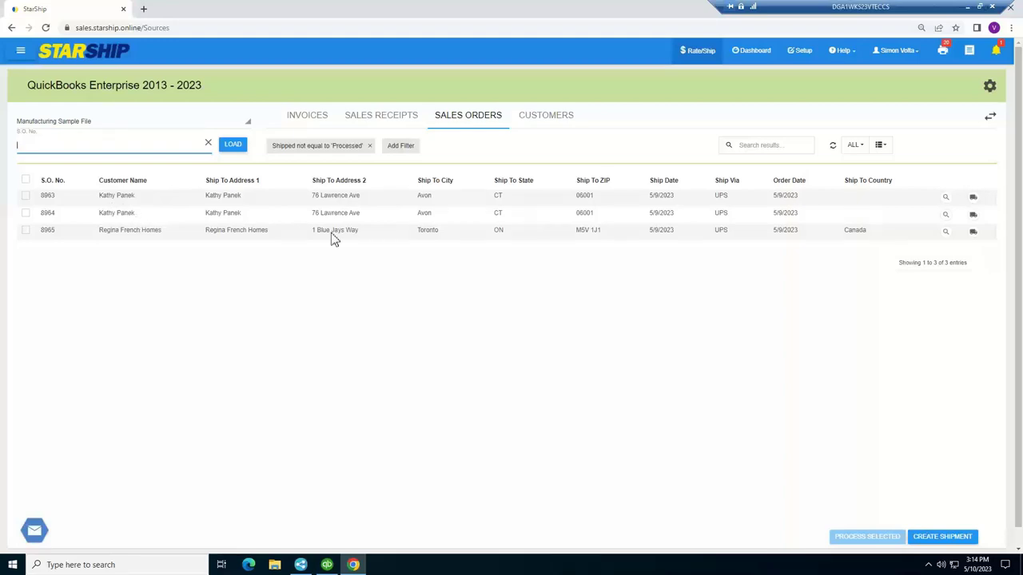
{"action": "left_click", "coordinate": [975, 222]}
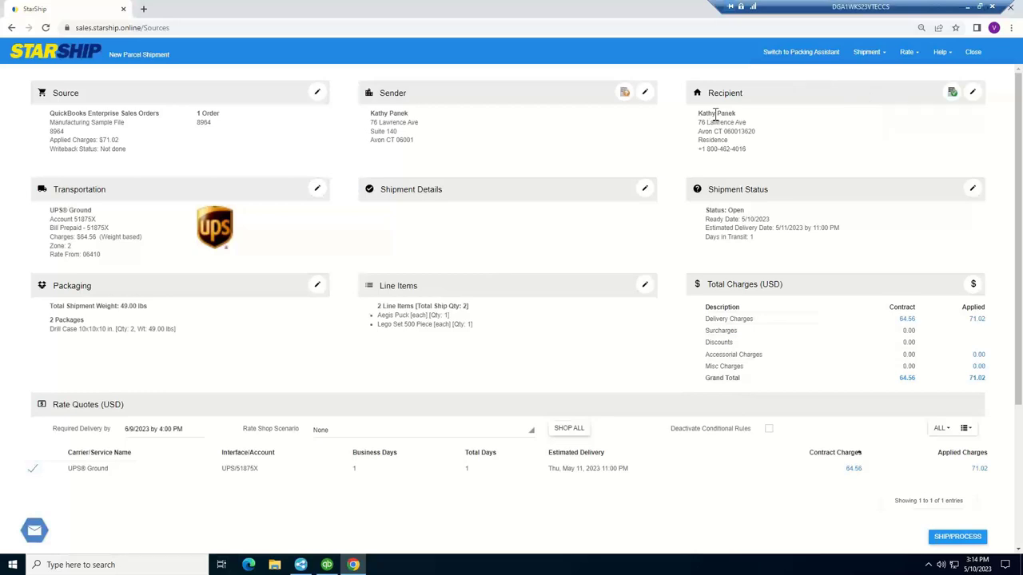
Check the recipient's address validation, and review the optional services available in the shipment details.
{"action": "left_click", "coordinate": [950, 92]}
{"action": "left_click", "coordinate": [645, 191]}
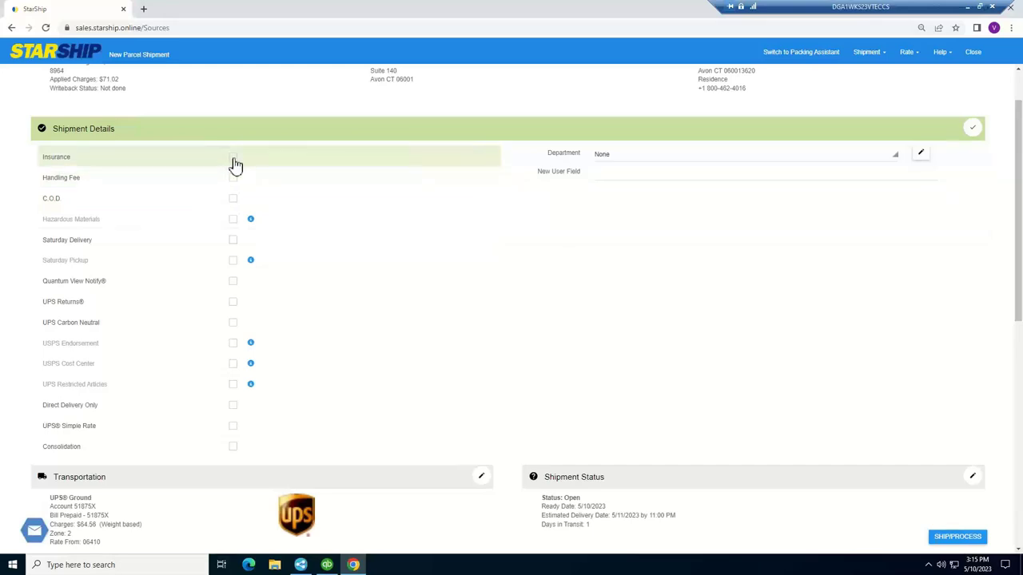
{"action": "left_click", "coordinate": [973, 129]}
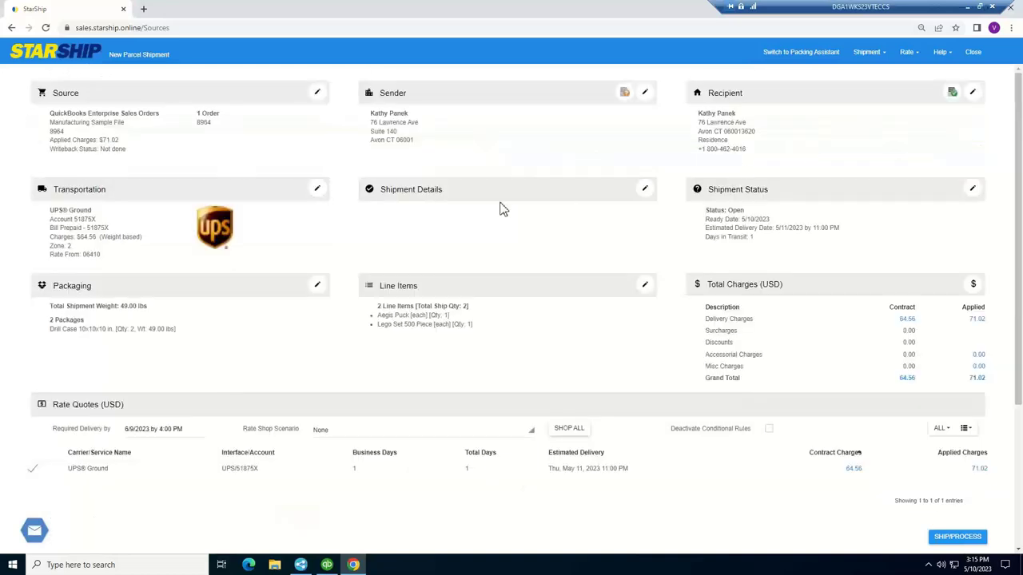
Inspect the contents of both Drill Case packages and the packaging types available for the first package.
{"action": "left_click", "coordinate": [316, 286]}
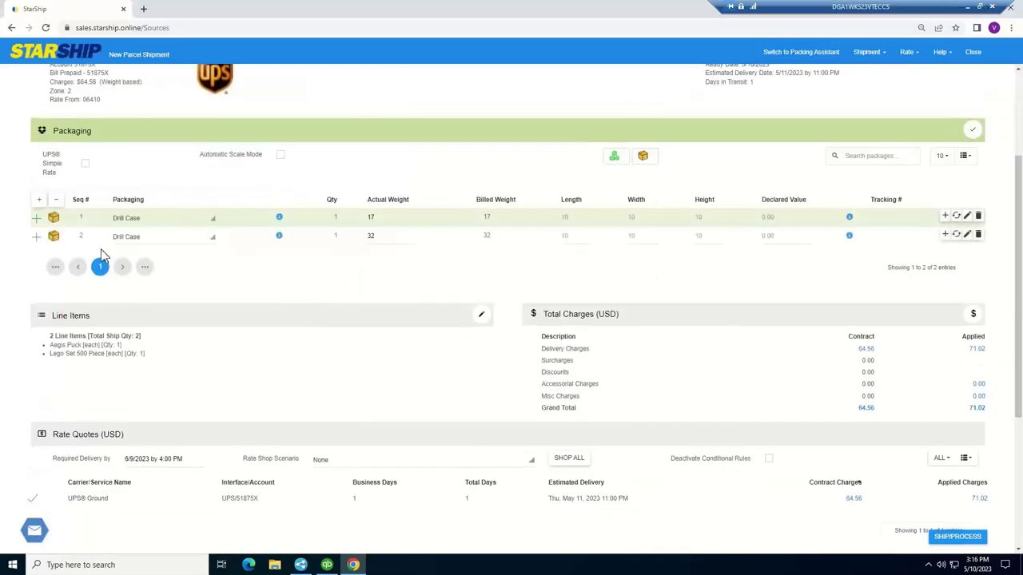
{"action": "left_click", "coordinate": [37, 223]}
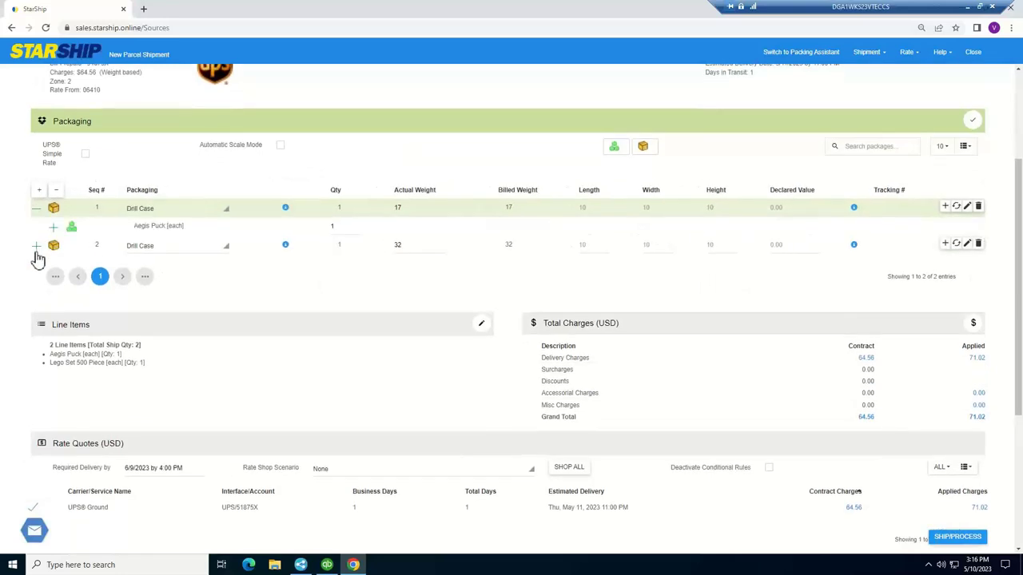
{"action": "left_click", "coordinate": [36, 249]}
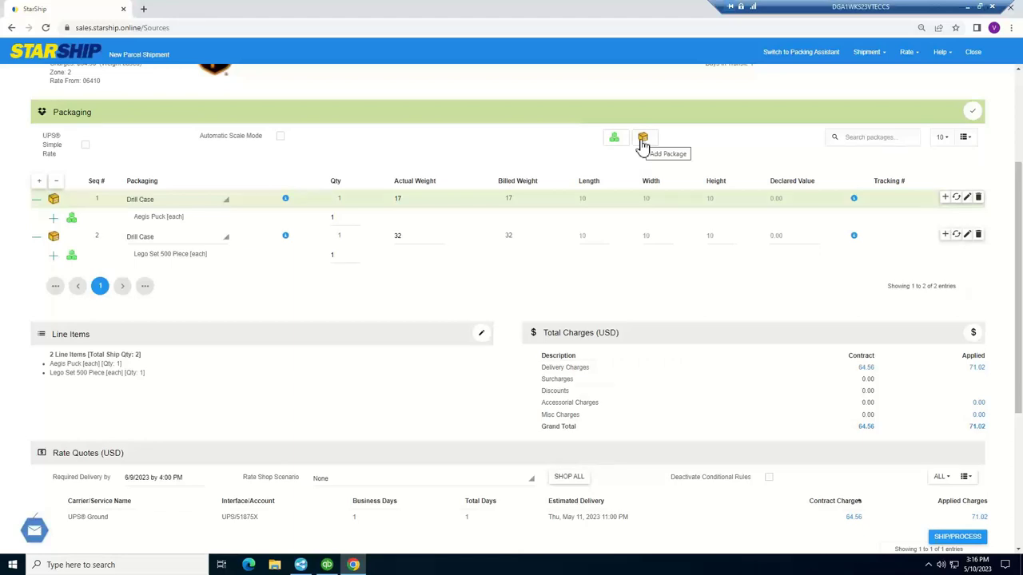
{"action": "left_click", "coordinate": [179, 204]}
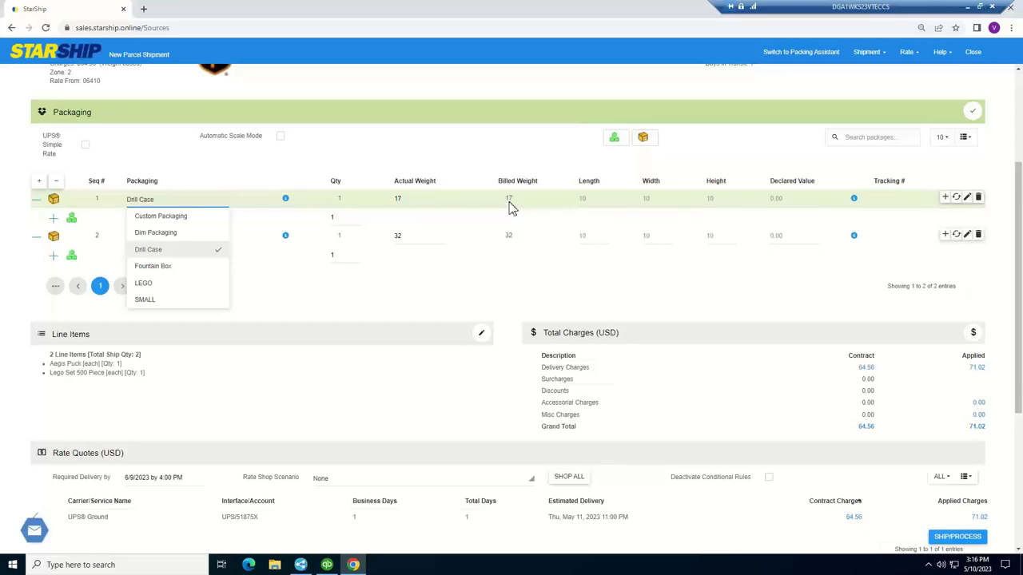
{"action": "left_click", "coordinate": [972, 112]}
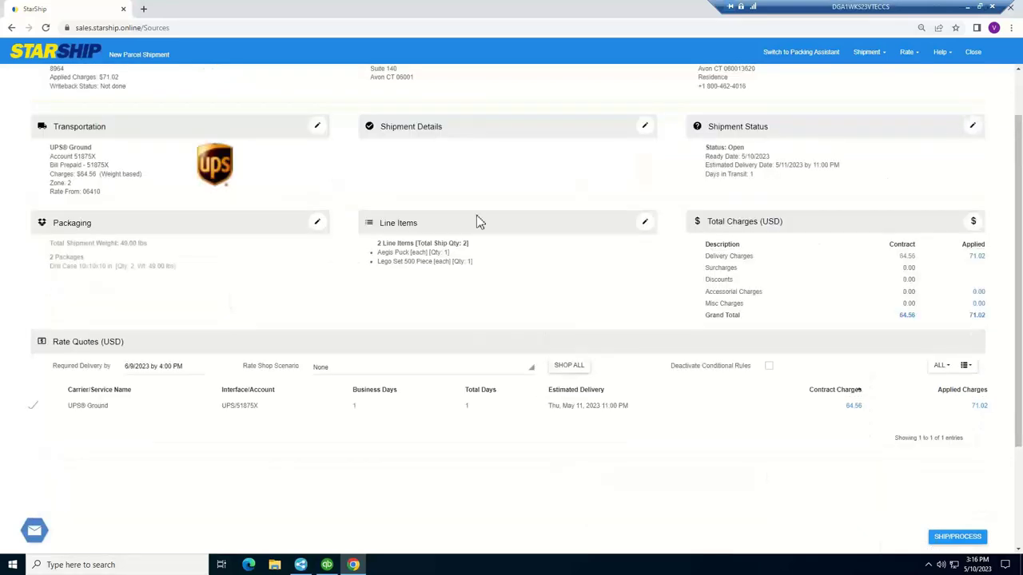
Review the shipment's line items and the item details of the Aegis Puck.
{"action": "left_click", "coordinate": [645, 226]}
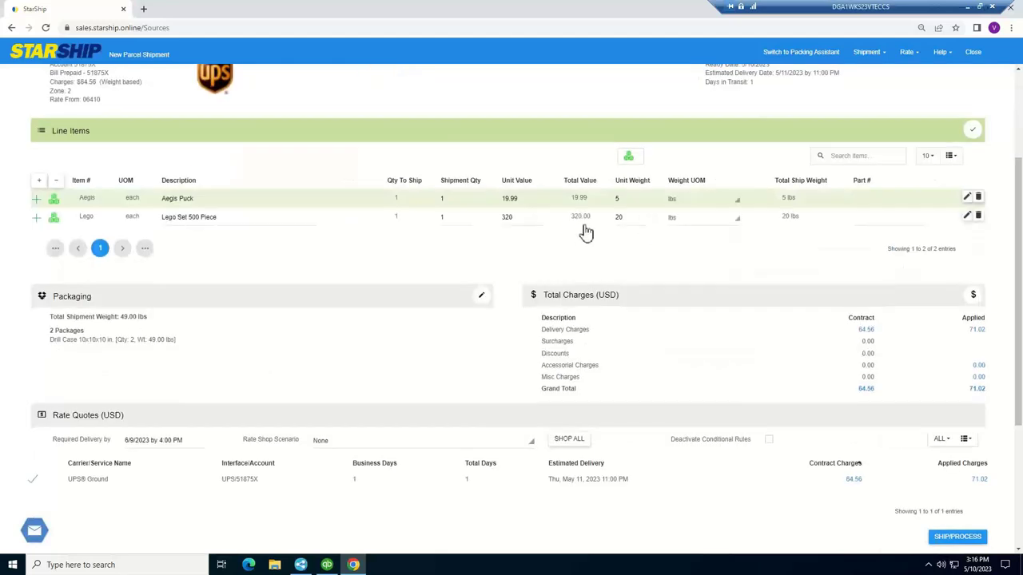
{"action": "left_click", "coordinate": [967, 198]}
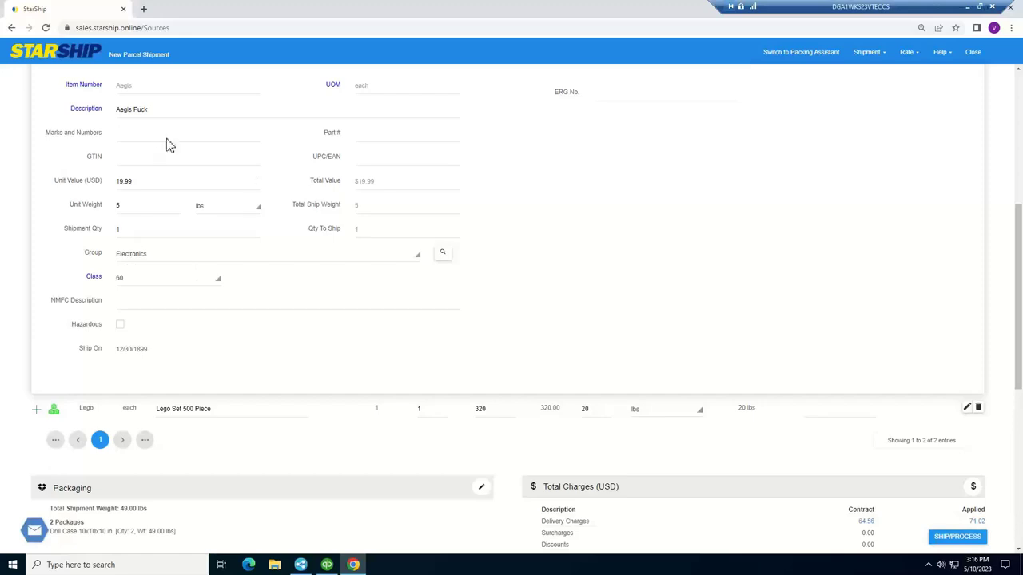
{"action": "scroll", "coordinate": [200, 152], "scroll_direction": "up", "scroll_amount": 2}
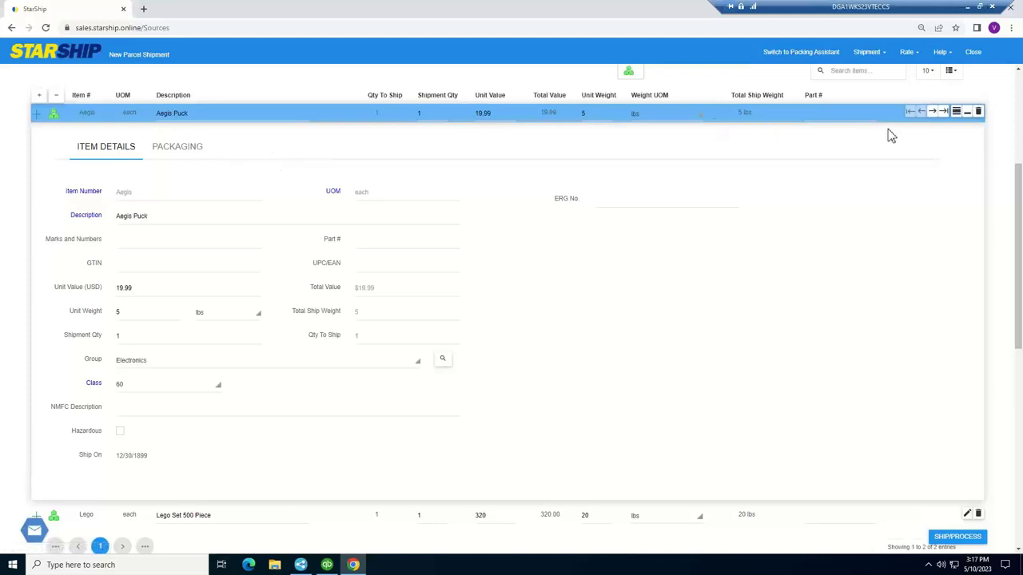
{"action": "left_click", "coordinate": [967, 113]}
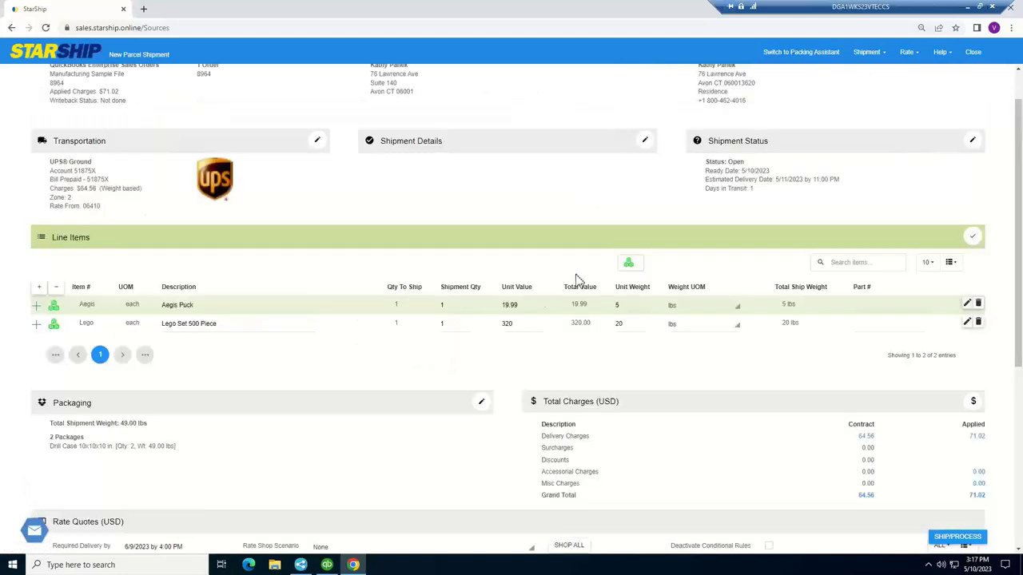
{"action": "left_click", "coordinate": [972, 237]}
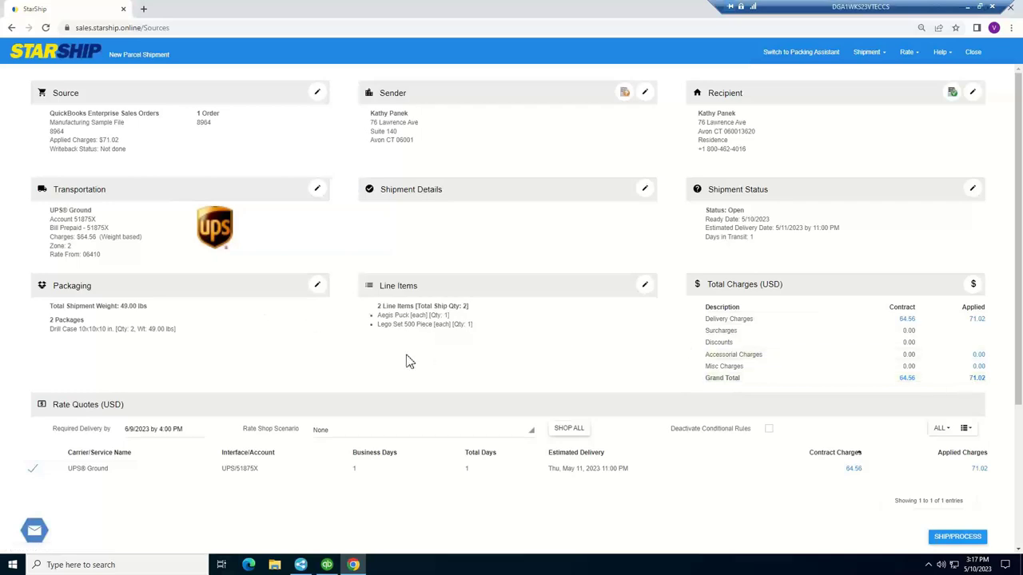
Shop rates across all carriers and compare the quoted charges and estimated delivery dates.
{"action": "scroll", "coordinate": [404, 363], "scroll_direction": "down", "scroll_amount": 2}
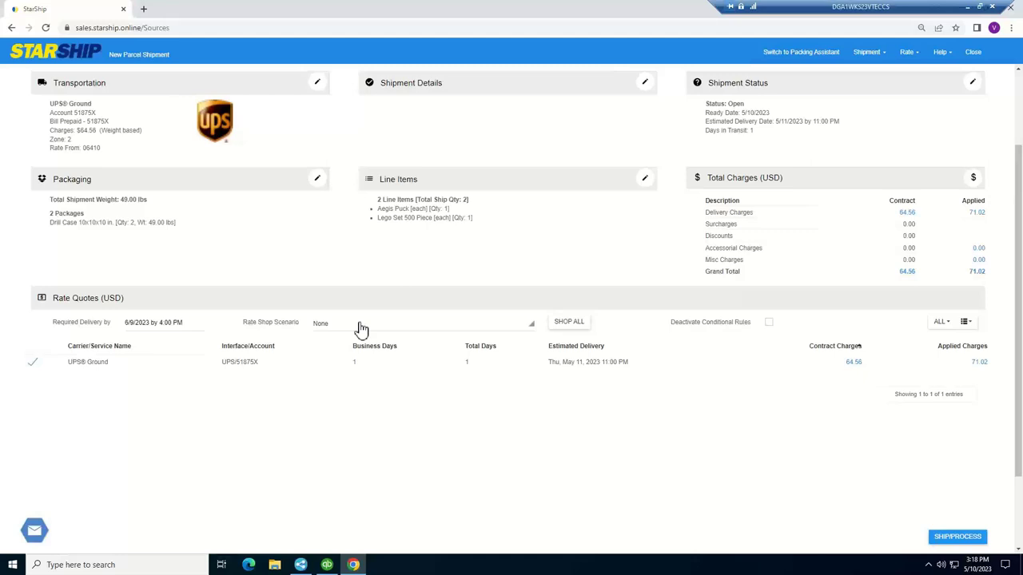
{"action": "left_click", "coordinate": [564, 322]}
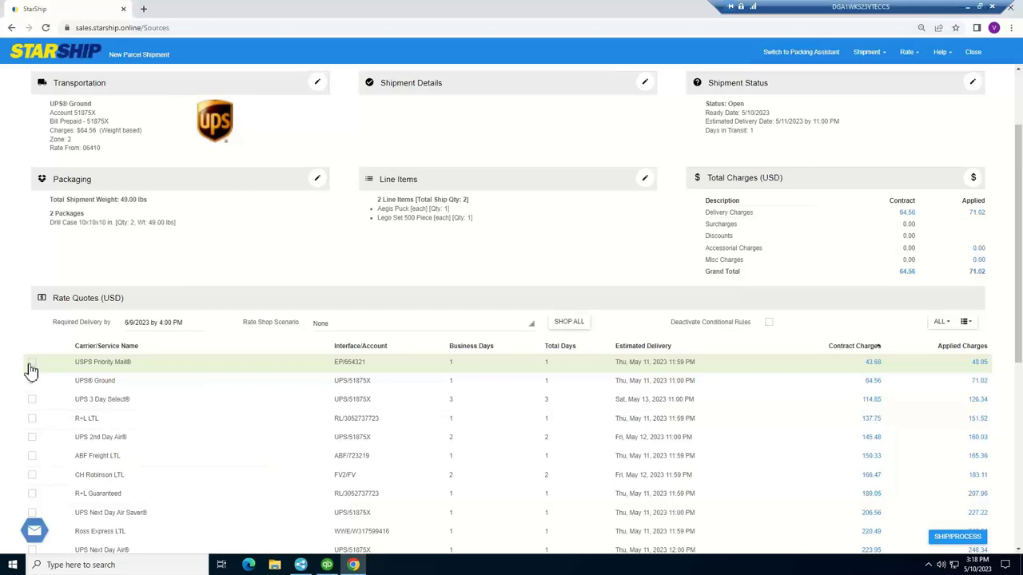
{"action": "scroll", "coordinate": [168, 433], "scroll_direction": "down", "scroll_amount": 1}
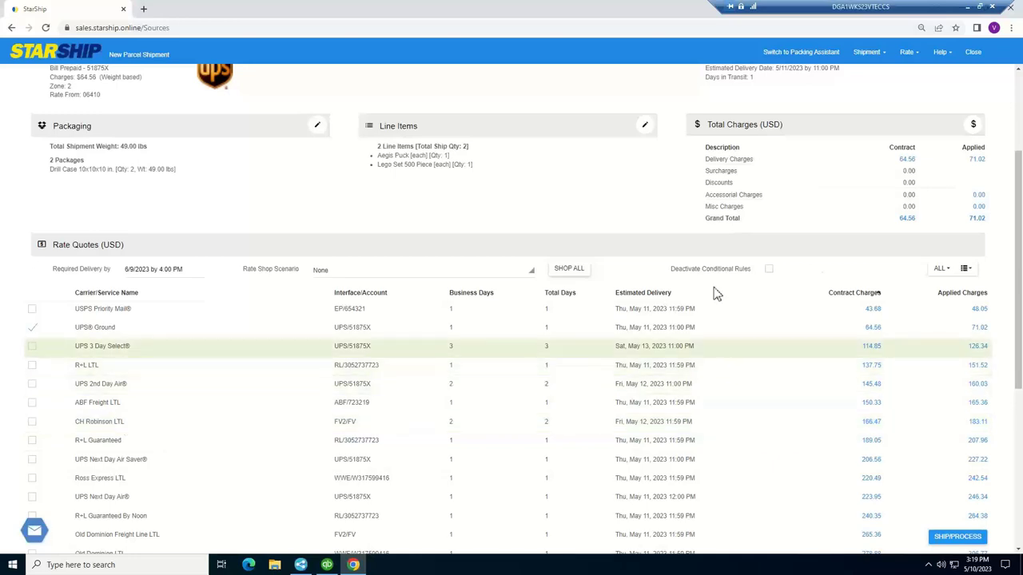
Ship and process the parcel shipment via UPS Ground, and dismiss the processing summary.
{"action": "left_click", "coordinate": [956, 541]}
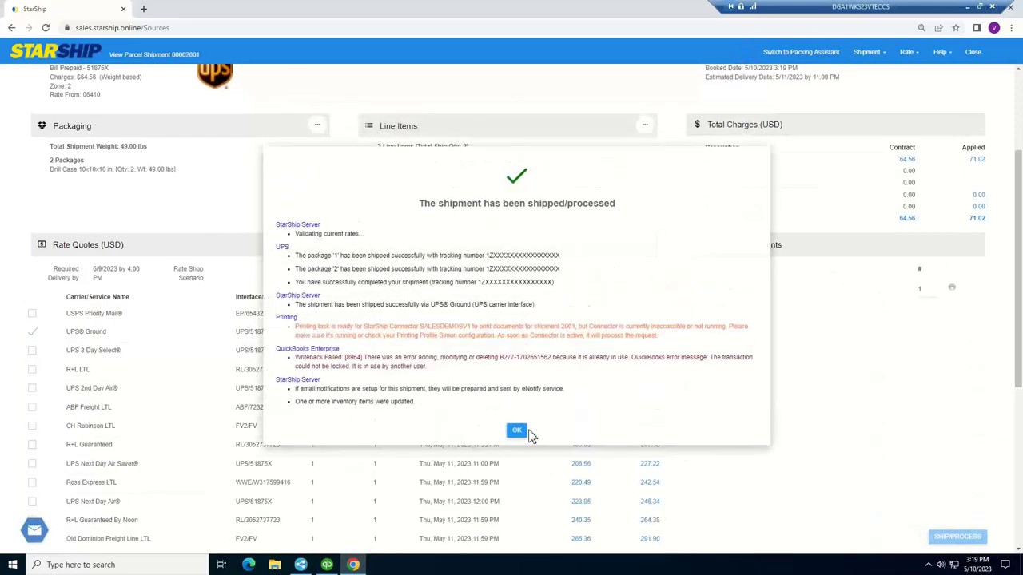
{"action": "left_click", "coordinate": [526, 431]}
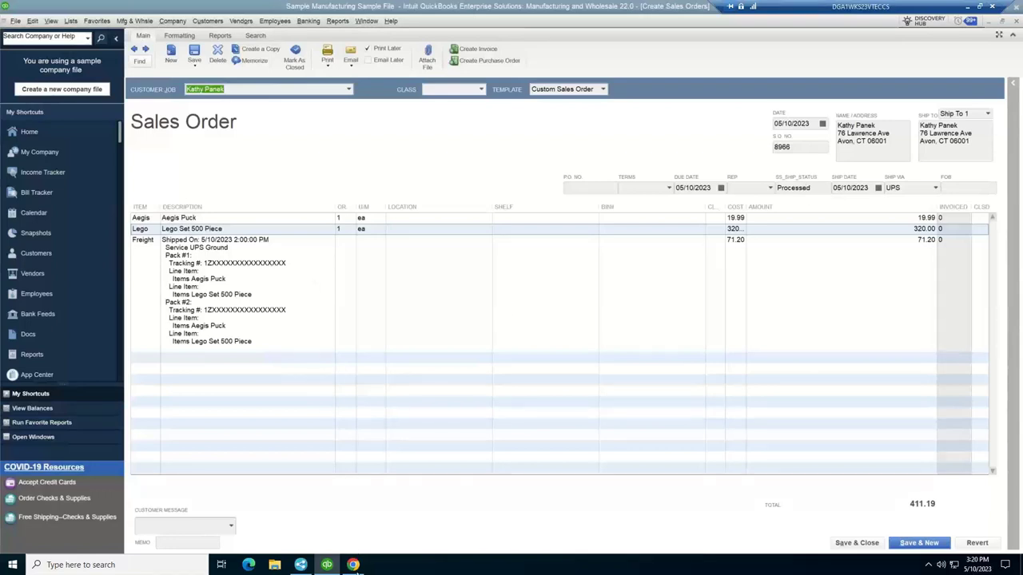
Switch from QuickBooks back to StarShip and open the Reports page of the dashboard.
{"action": "mouse_move", "coordinate": [352, 561]}
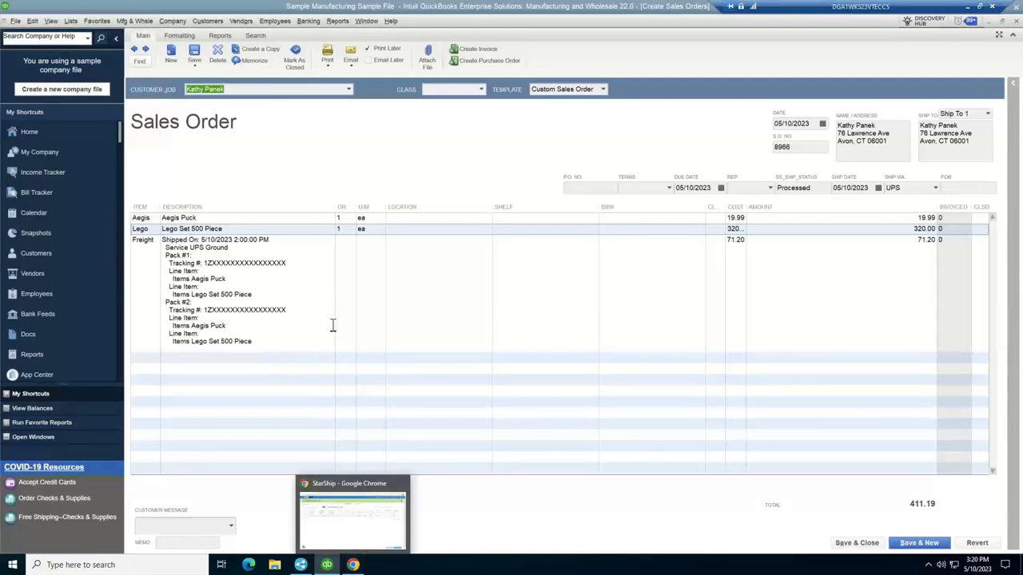
{"action": "left_click", "coordinate": [354, 565]}
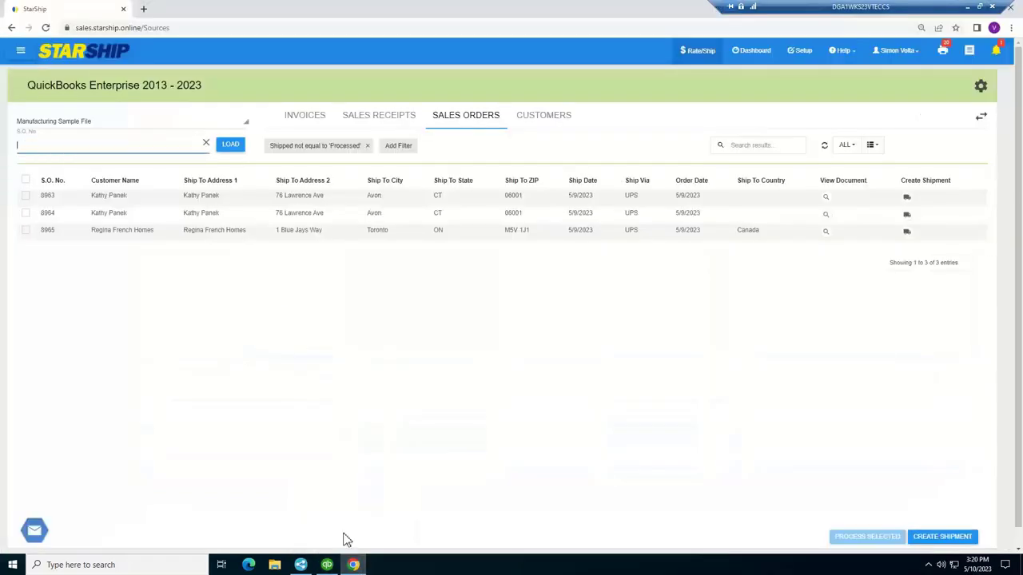
{"action": "left_click", "coordinate": [754, 55]}
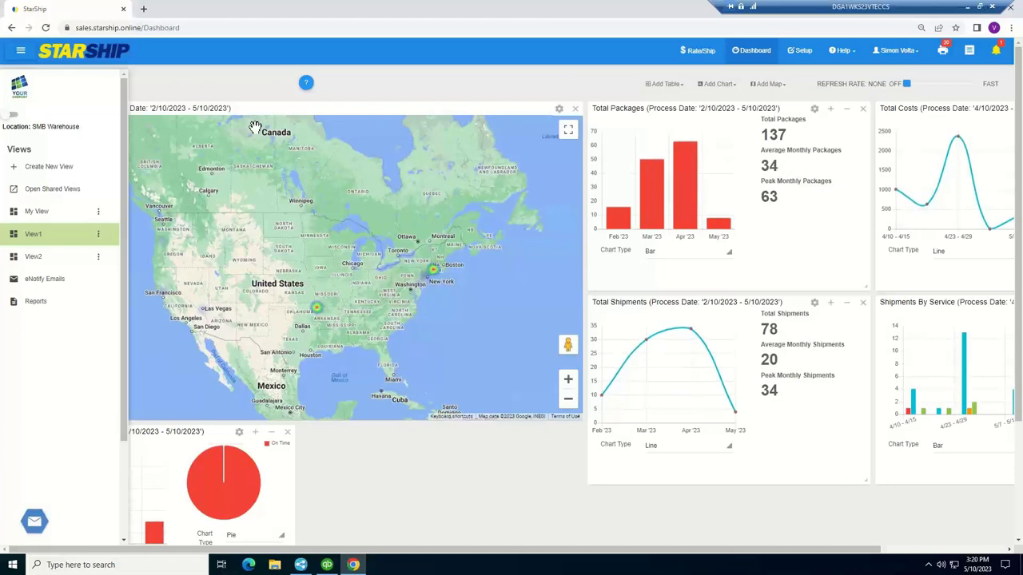
{"action": "left_click", "coordinate": [39, 305]}
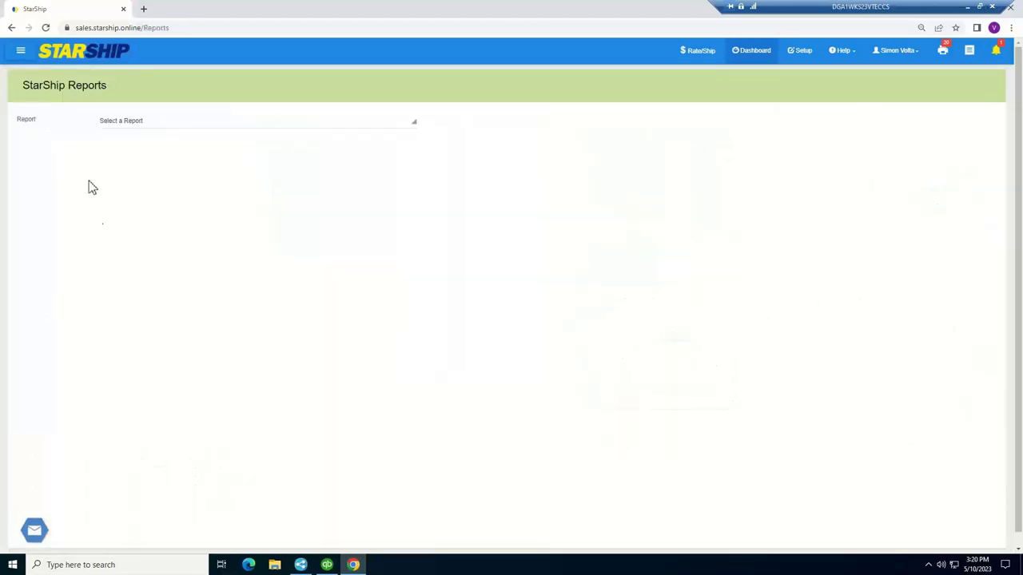
Browse the available StarShip reports, from Address Correction through Third Party Insurance.
{"action": "left_click", "coordinate": [126, 128]}
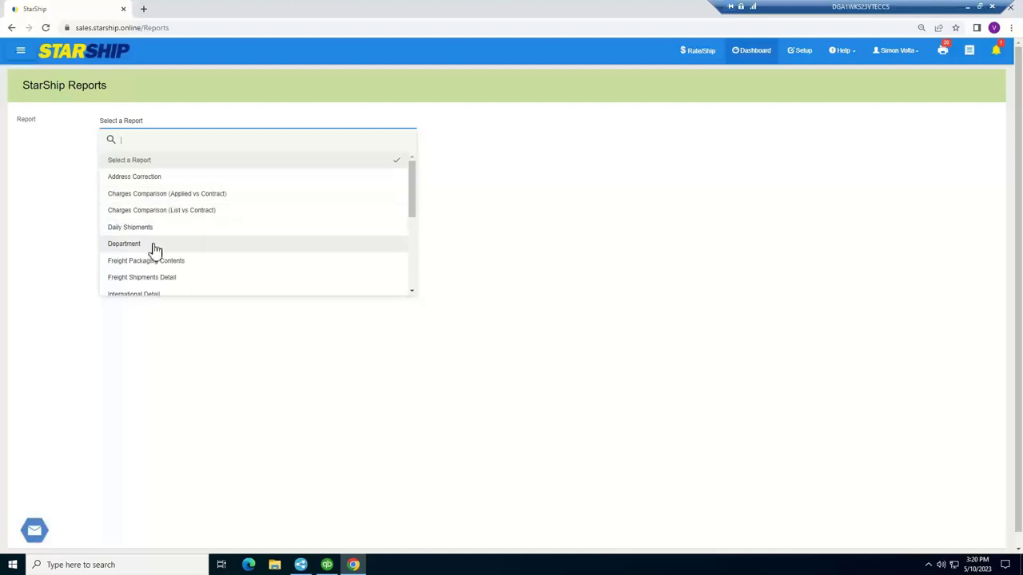
{"action": "scroll", "coordinate": [158, 247], "scroll_direction": "down", "scroll_amount": 1}
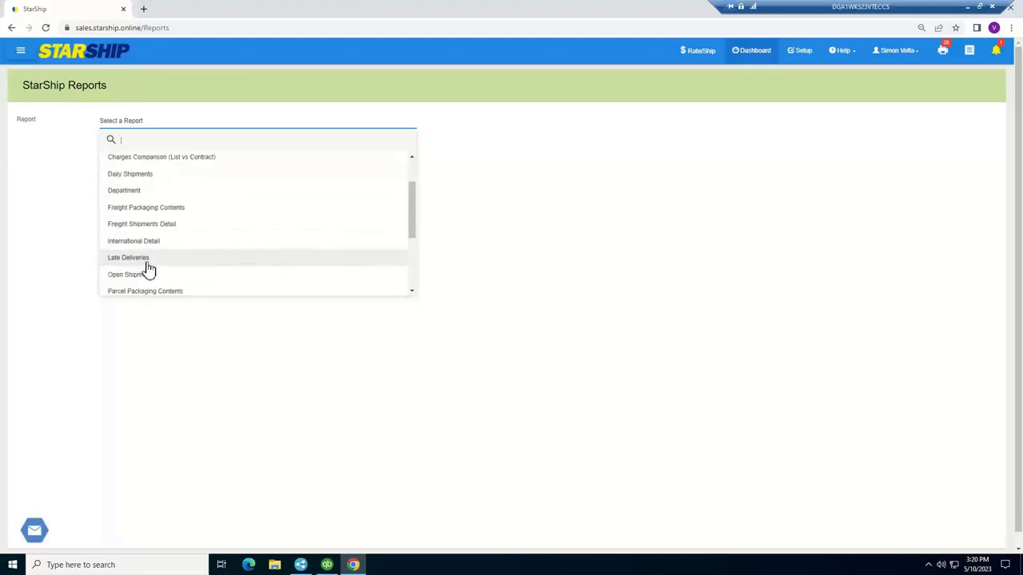
{"action": "scroll", "coordinate": [148, 270], "scroll_direction": "down", "scroll_amount": 1}
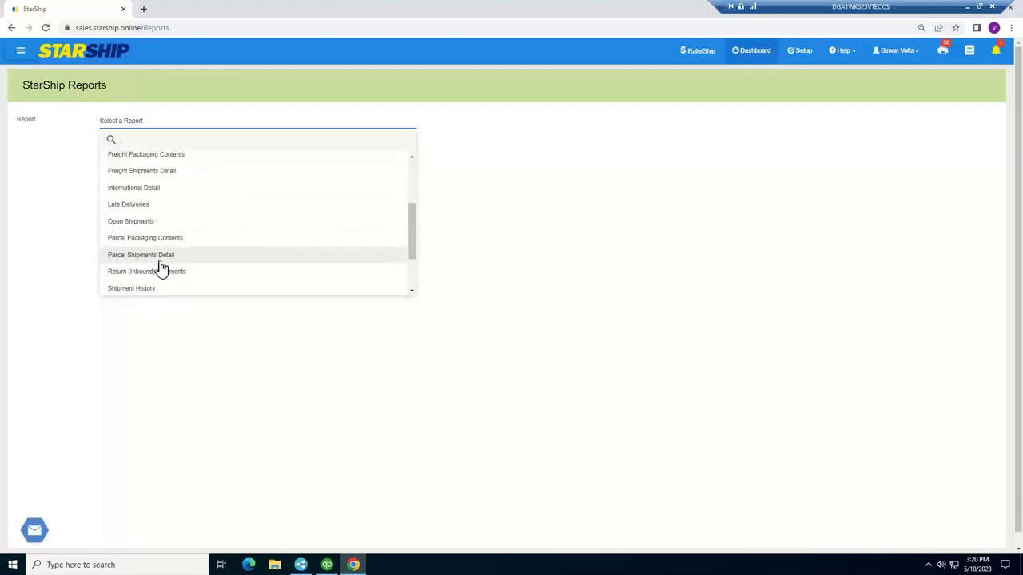
{"action": "scroll", "coordinate": [161, 269], "scroll_direction": "down", "scroll_amount": 1}
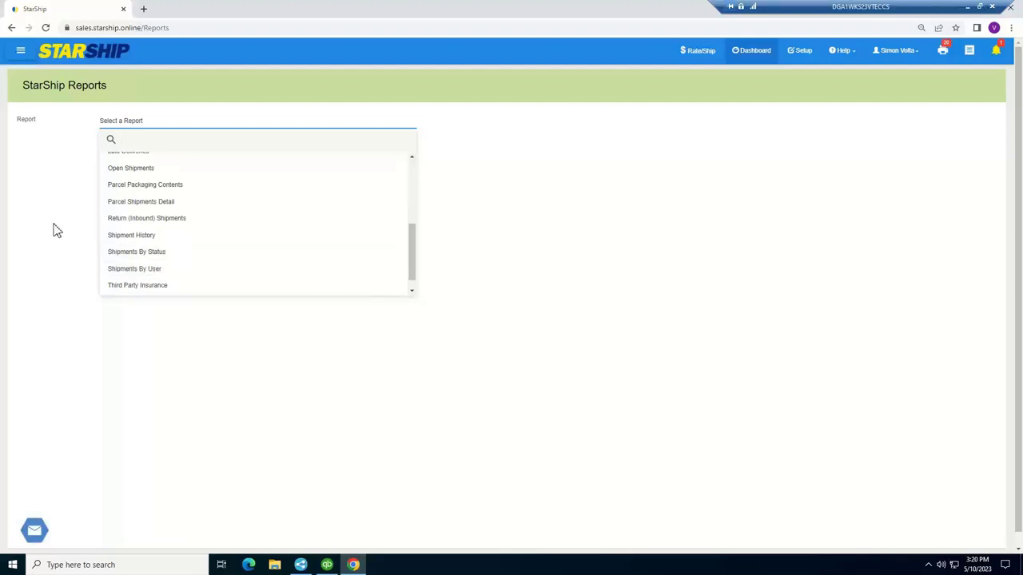
Display the pending eNotify emails and open an "Is On It's Way!!!" notification for USA Bartending School.
{"action": "left_click", "coordinate": [20, 54]}
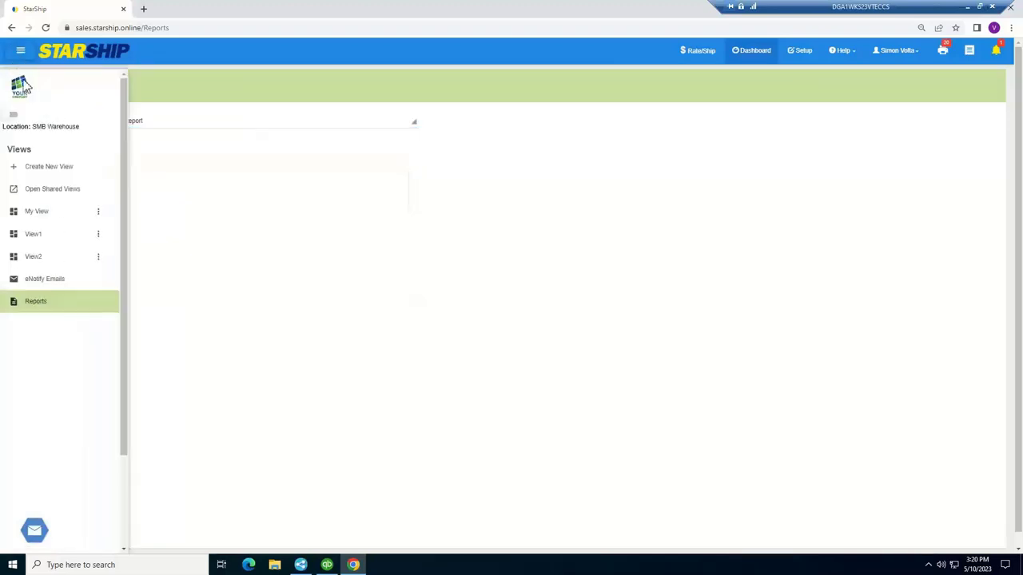
{"action": "left_click", "coordinate": [43, 281]}
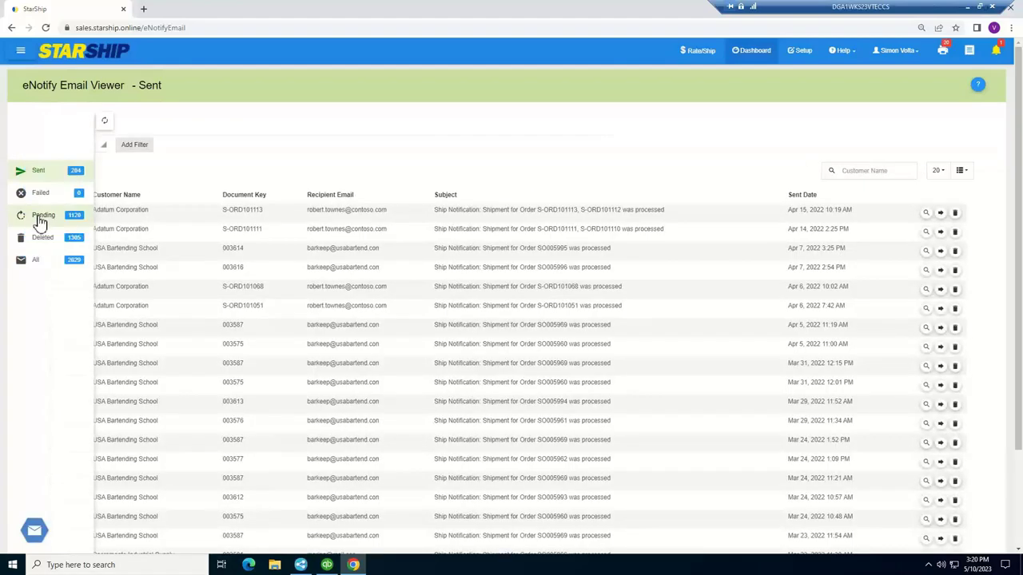
{"action": "left_click", "coordinate": [40, 222]}
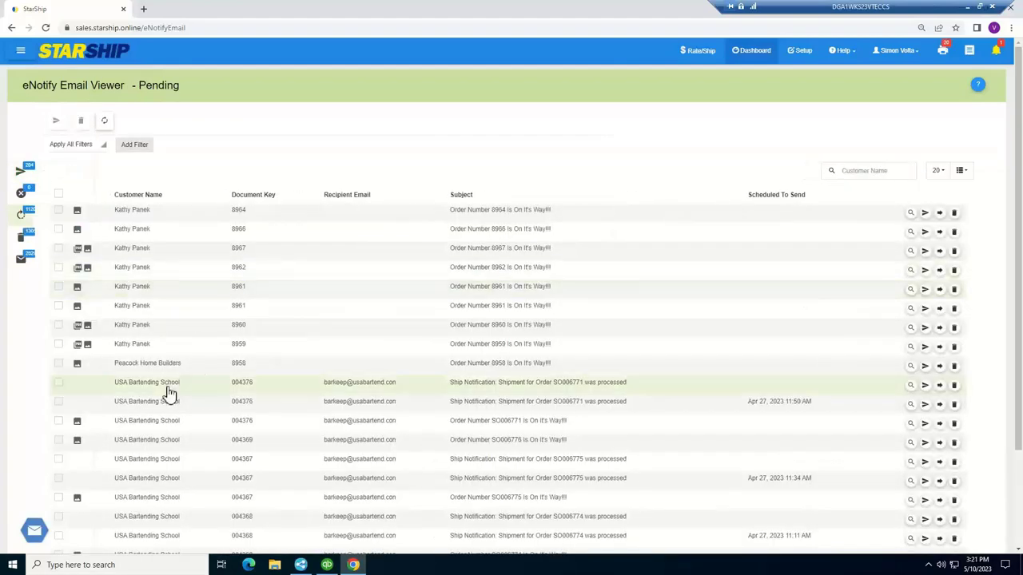
{"action": "left_click", "coordinate": [482, 501]}
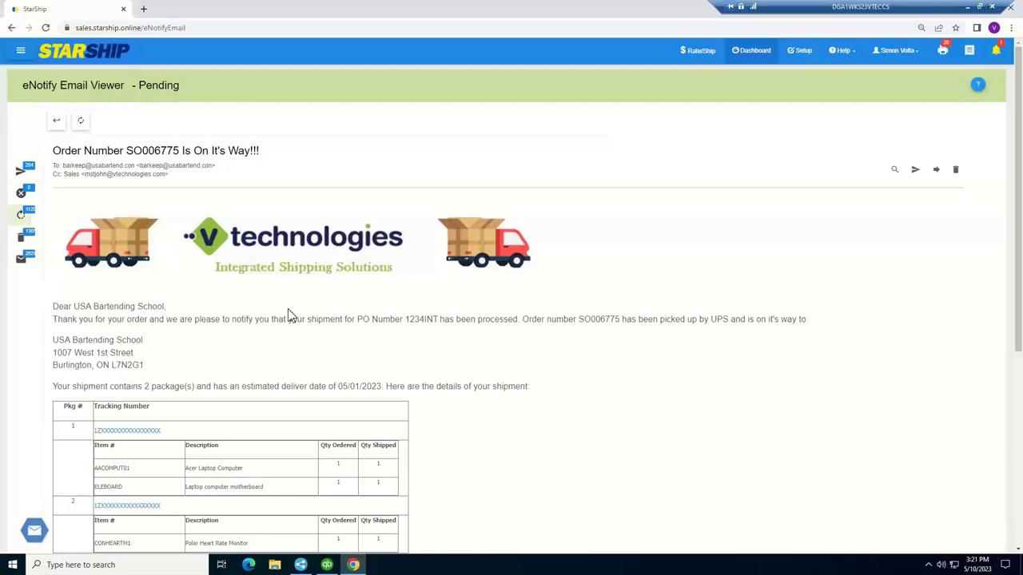
Follow the first package's tracking link in the notification to the UPS site, and return to StarShip.
{"action": "scroll", "coordinate": [290, 314], "scroll_direction": "down", "scroll_amount": 1}
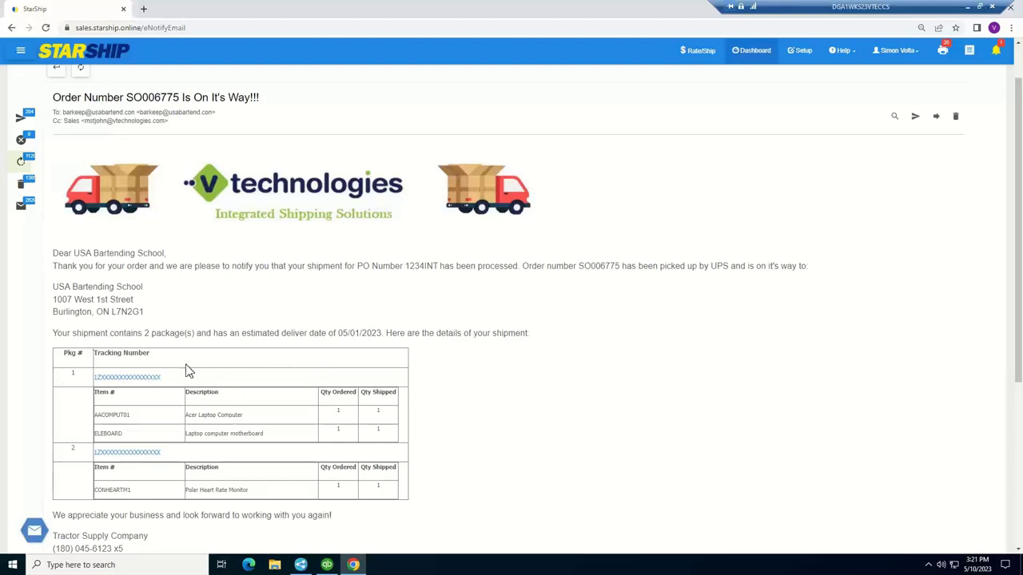
{"action": "left_click", "coordinate": [131, 378]}
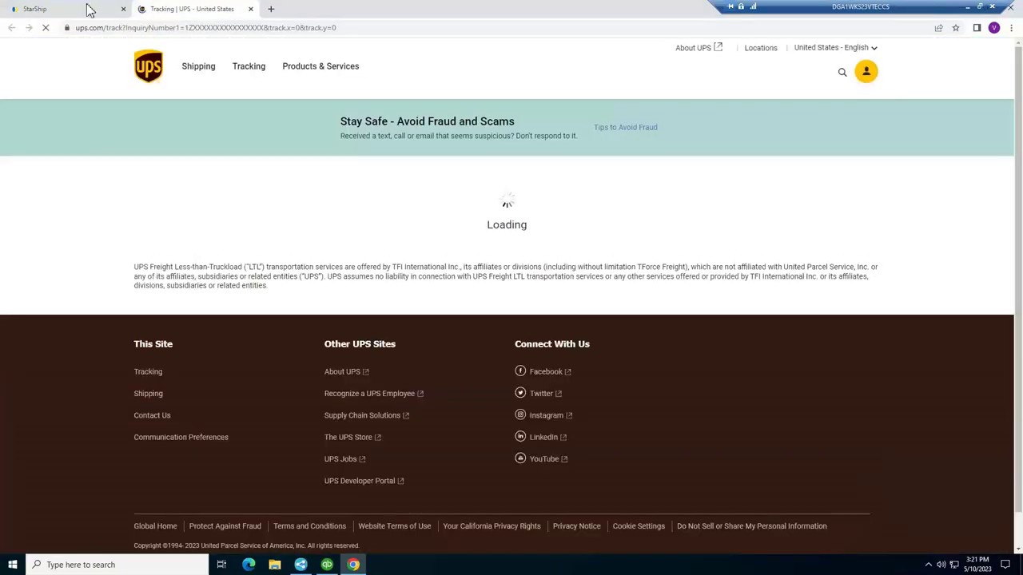
{"action": "left_click", "coordinate": [74, 11]}
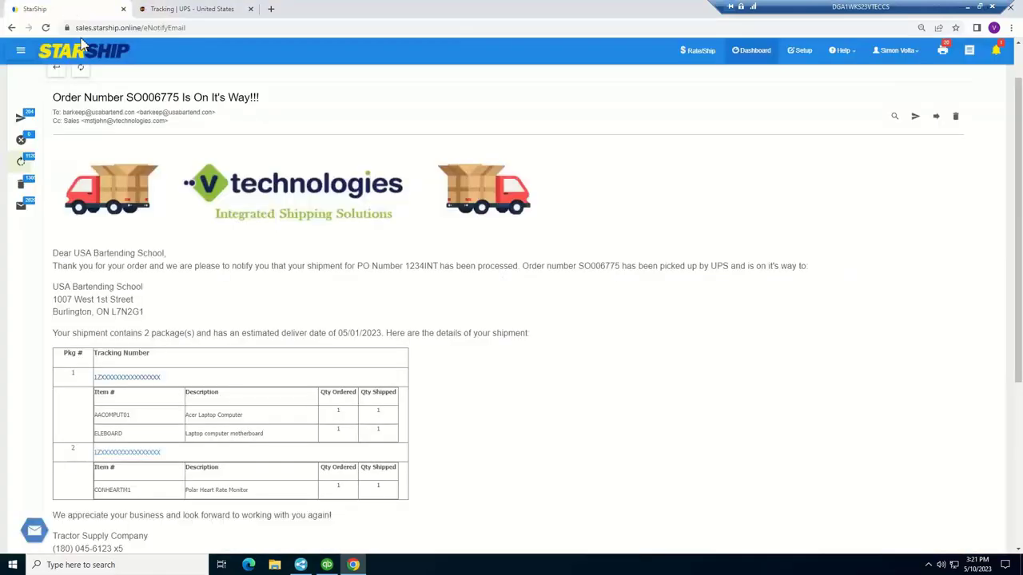